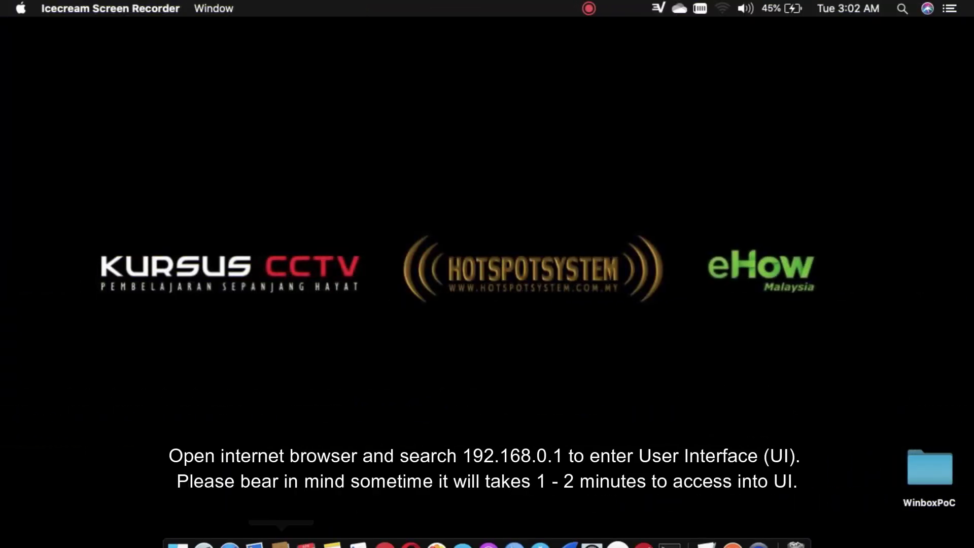
- Open Chrome, go to 192.168.0.1, and log in with the default admin credentials
mouse_move(313, 546)
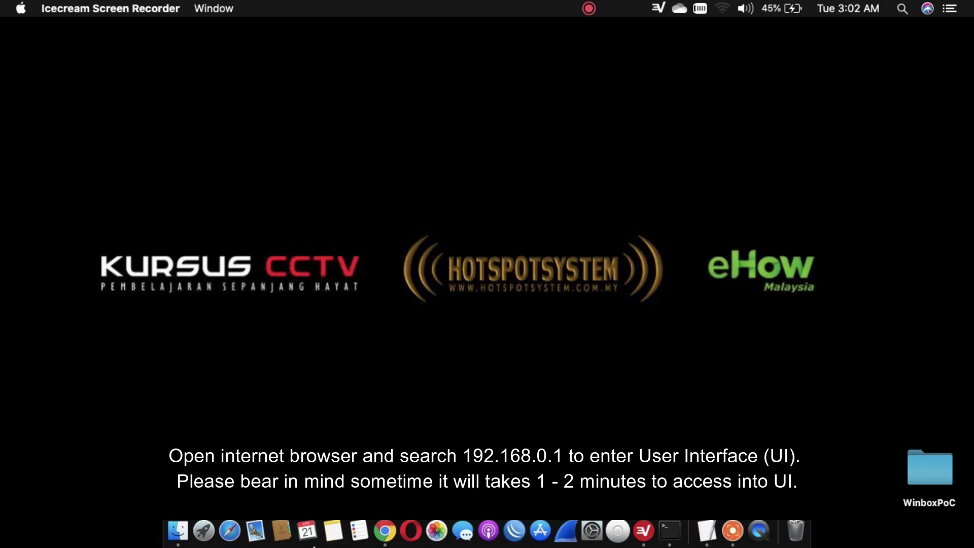
click(385, 532)
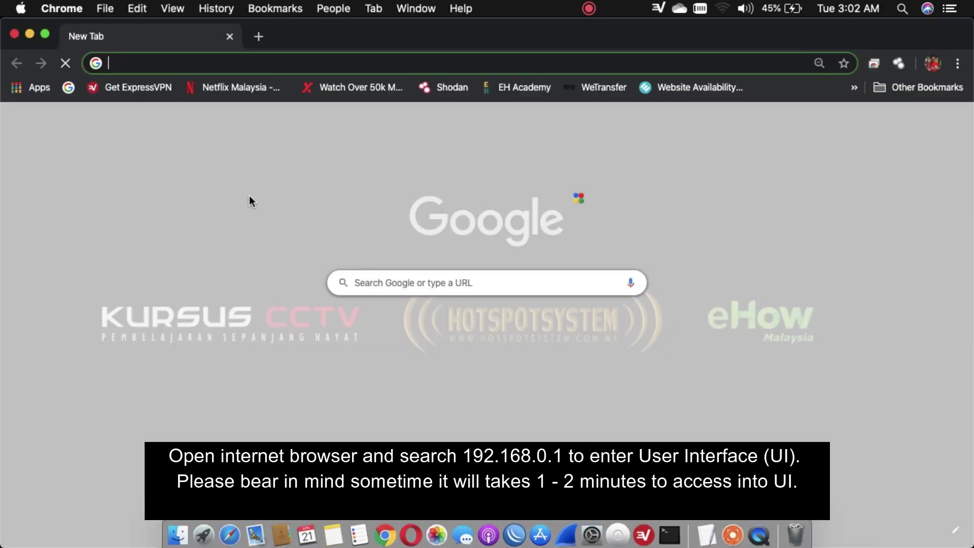
text(192.168.0.1/webpages/login.html)
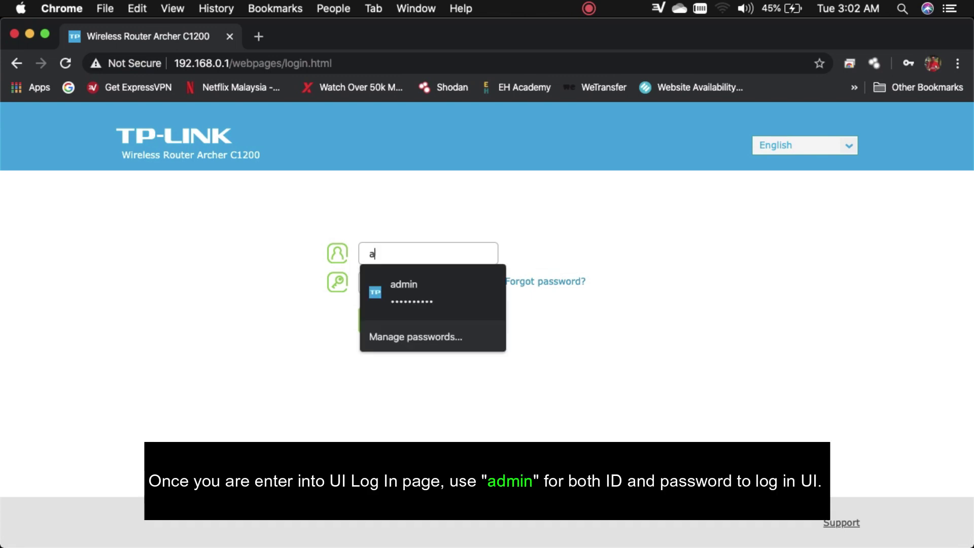
key(Tab)
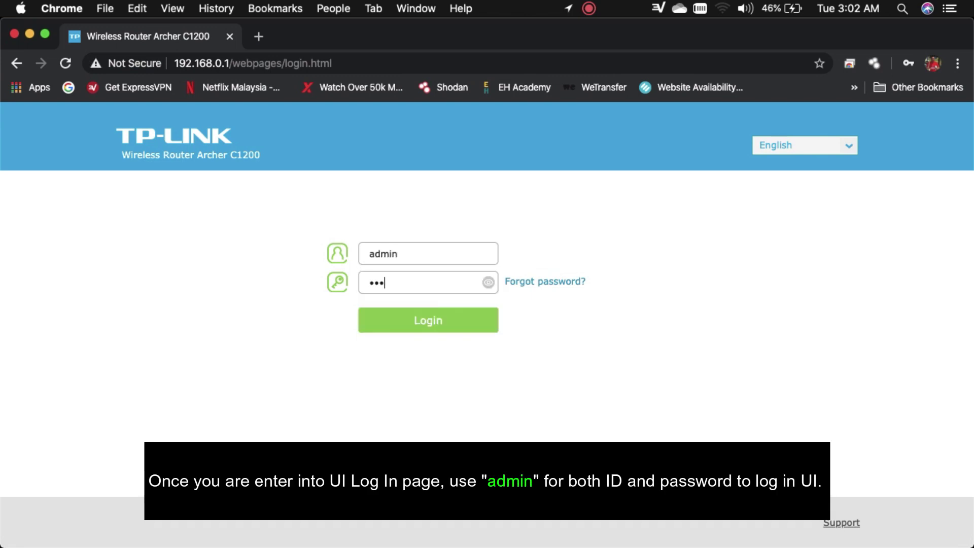
click(488, 284)
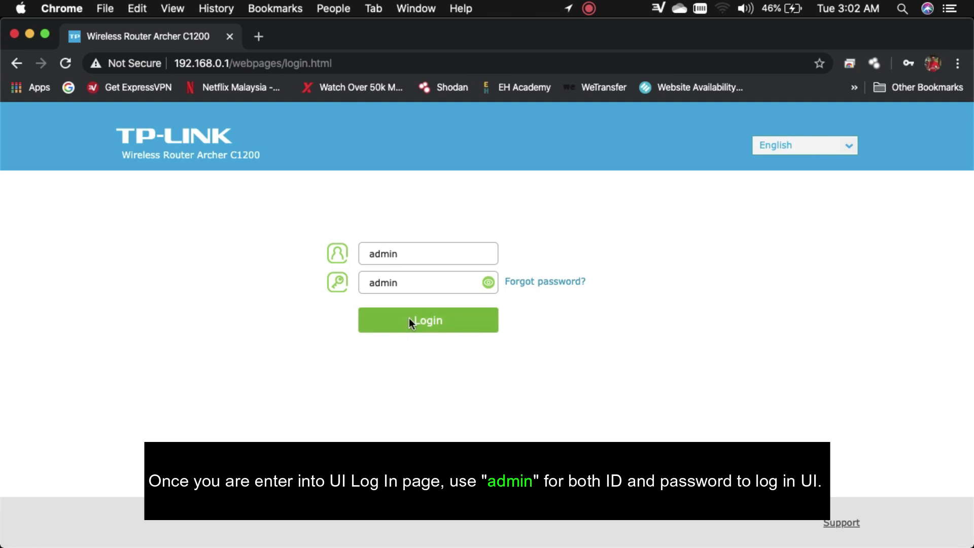
click(408, 319)
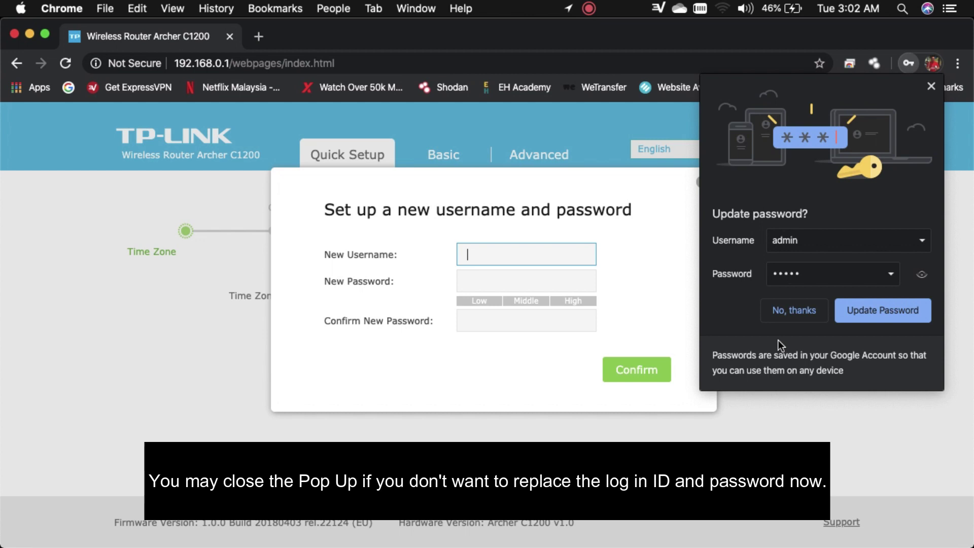
- Decline the browser password update, then save a new admin username and password
click(791, 315)
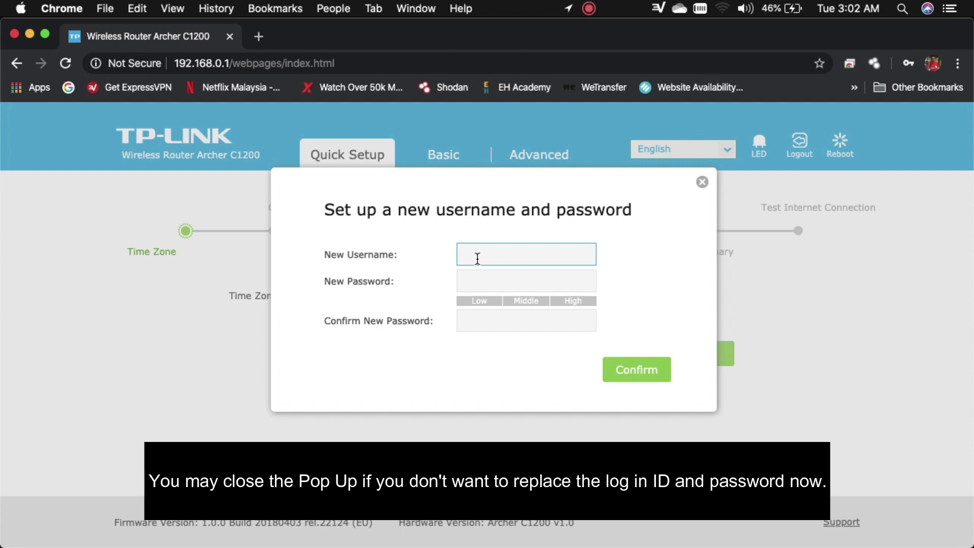
text(juzaili)
key(Tab)
text(•••)
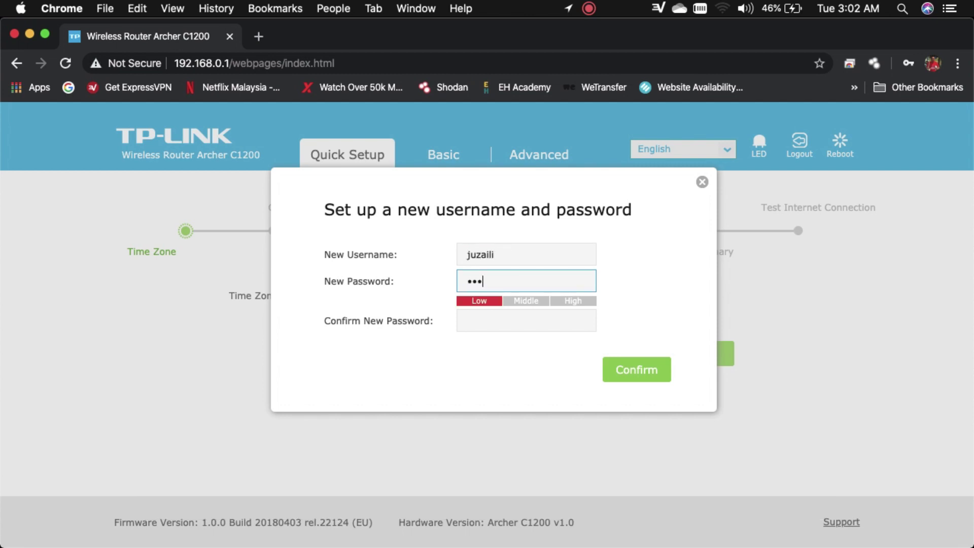
text(••••)
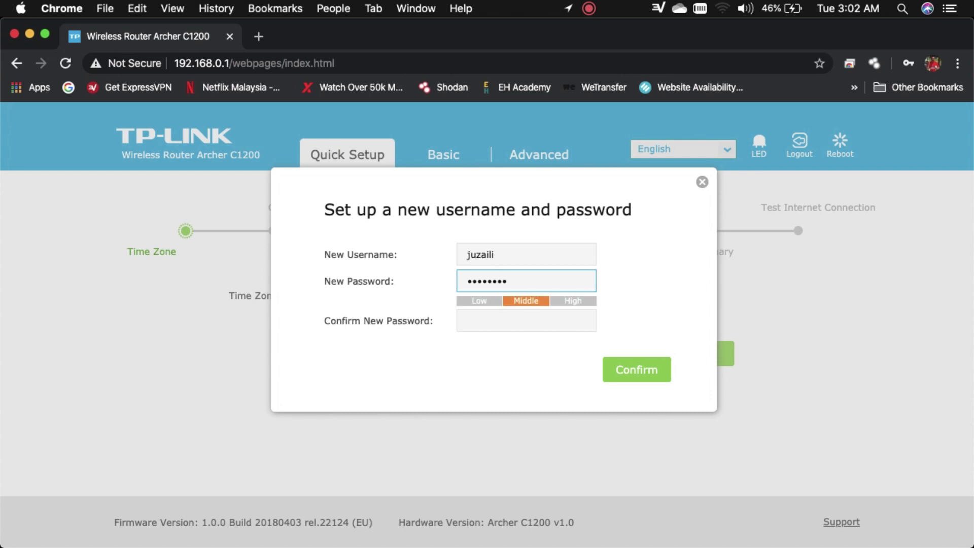
text(•)
key(Tab)
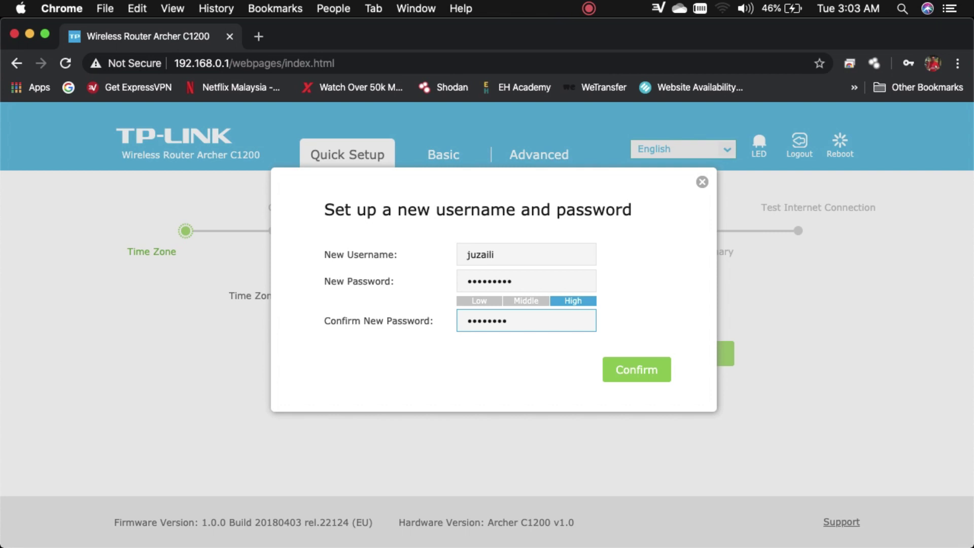
click(621, 364)
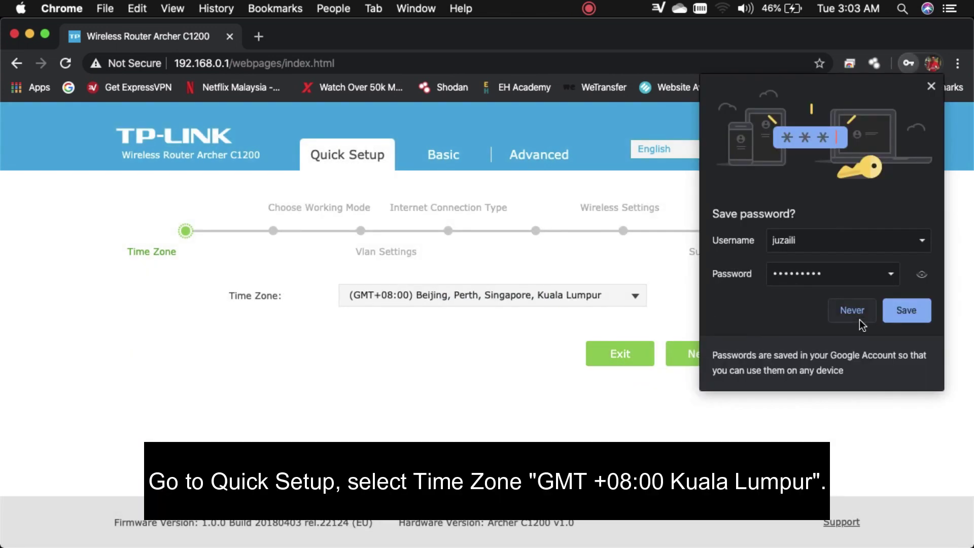
- Decline Chrome's password prompt and keep the GMT+08:00 Kuala Lumpur time zone
click(860, 321)
click(443, 290)
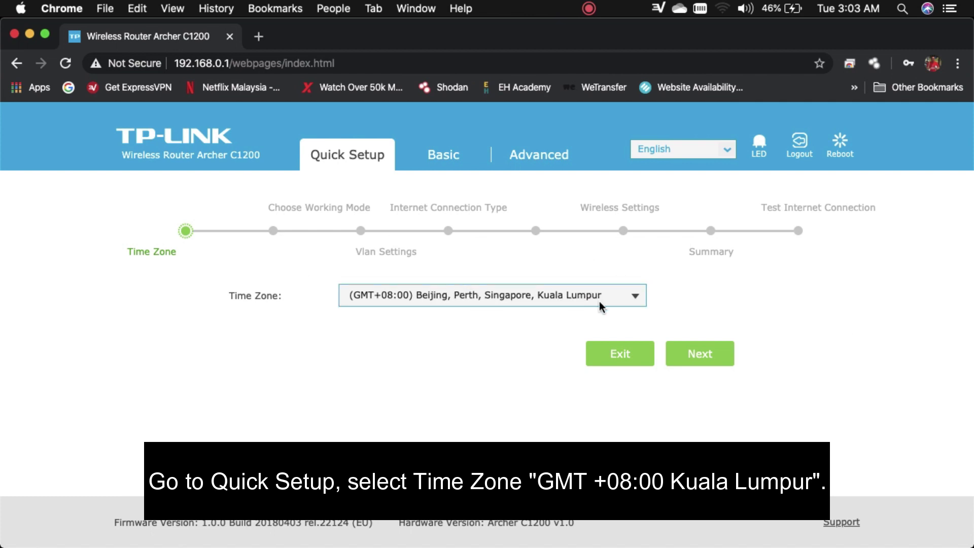
click(700, 353)
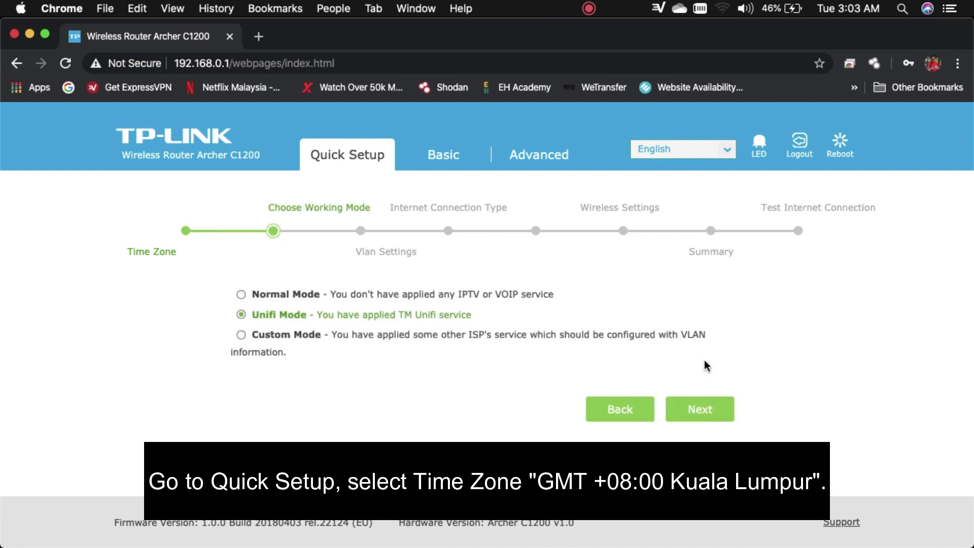
- Choose Unifi Mode as the working mode and continue to Vlan Settings
click(243, 296)
click(247, 315)
click(253, 335)
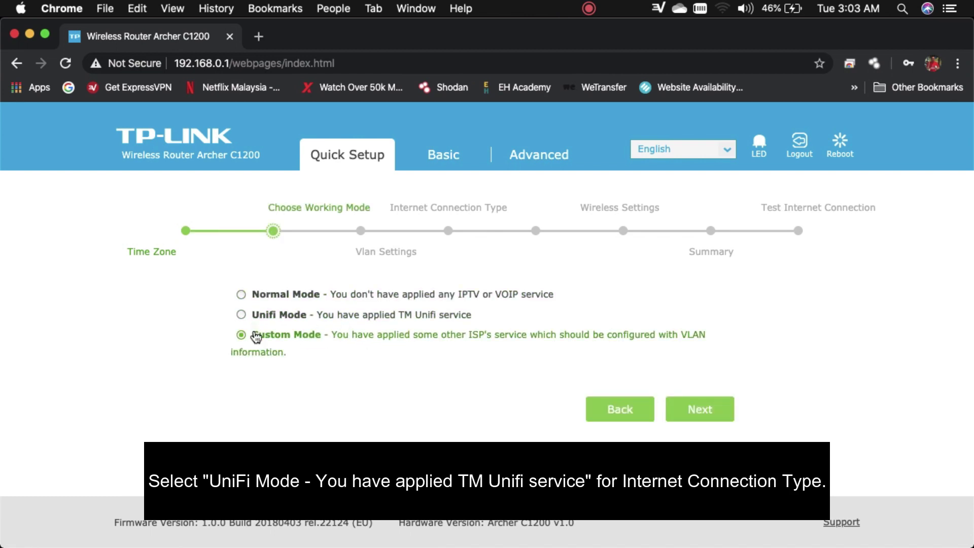
click(248, 315)
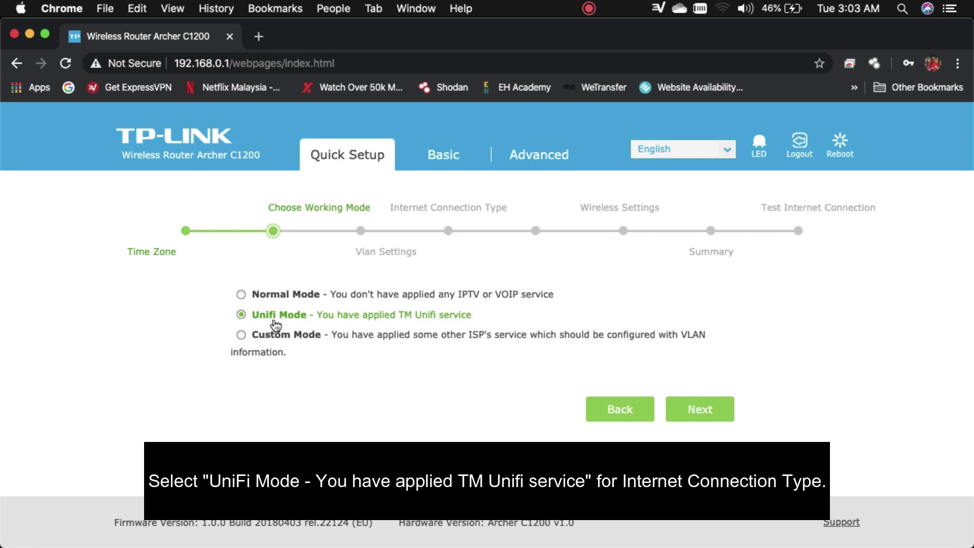
click(691, 416)
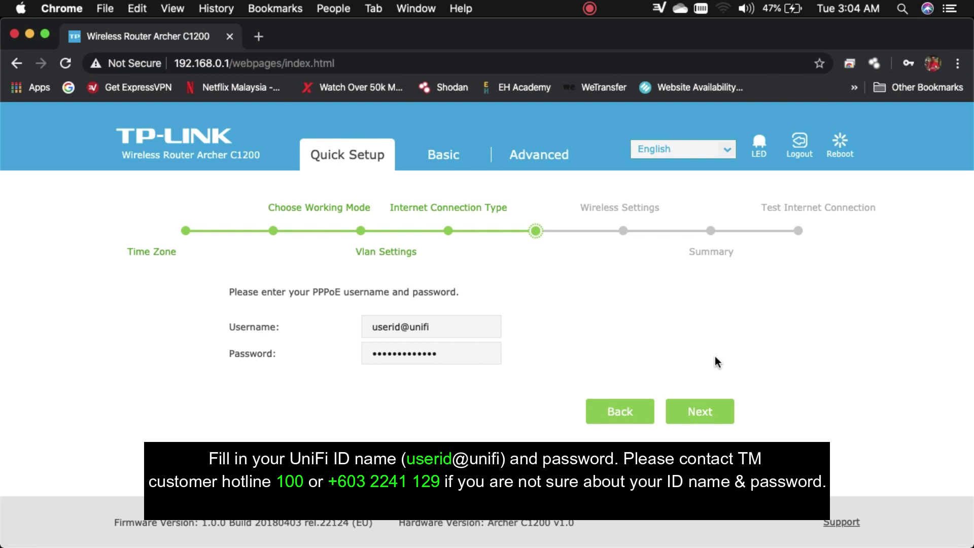
- Continue from the filled-in PPPoE step to Wireless Settings
click(699, 412)
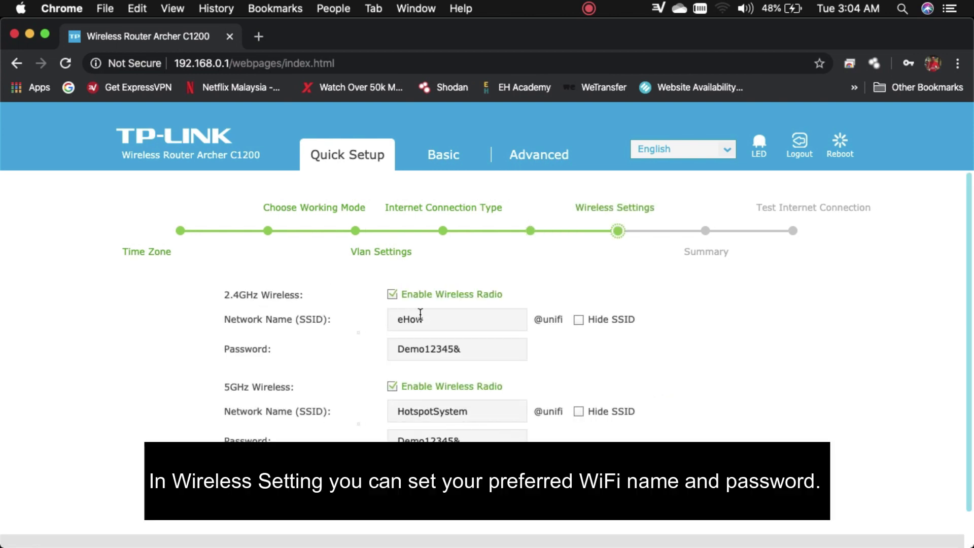
- Review the 2.4GHz eHow@unifi and 5GHz HotspotSystem network names and passwords, then reach Summary
click(427, 318)
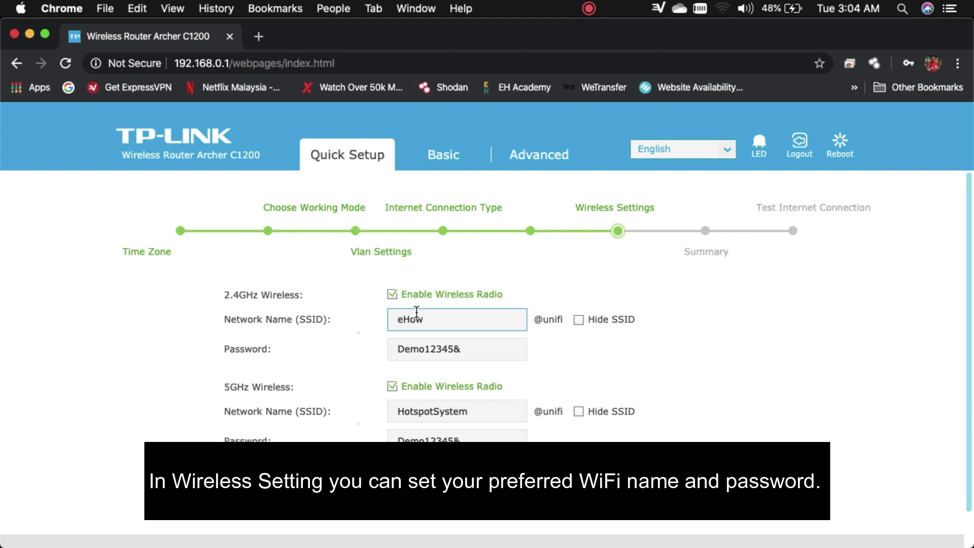
click(399, 350)
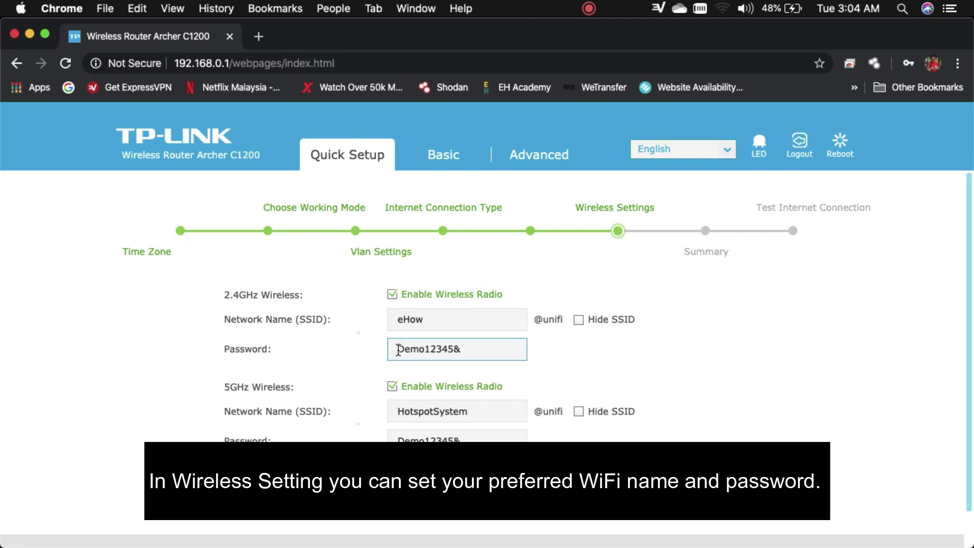
click(473, 352)
scroll(474, 352, down, 2)
click(402, 372)
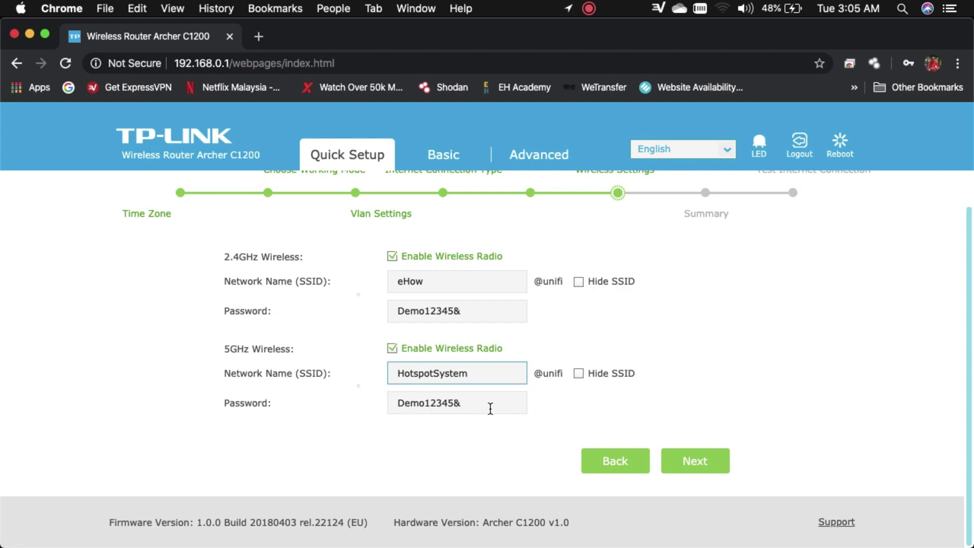
click(718, 471)
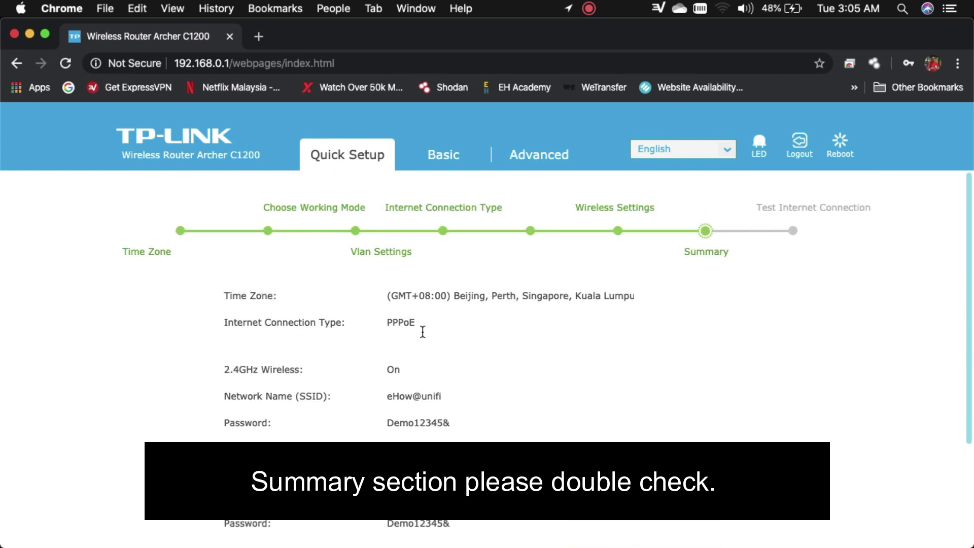
- Save the Quick Setup settings from the Summary page and wait for saving to finish
scroll(432, 409, down, 3)
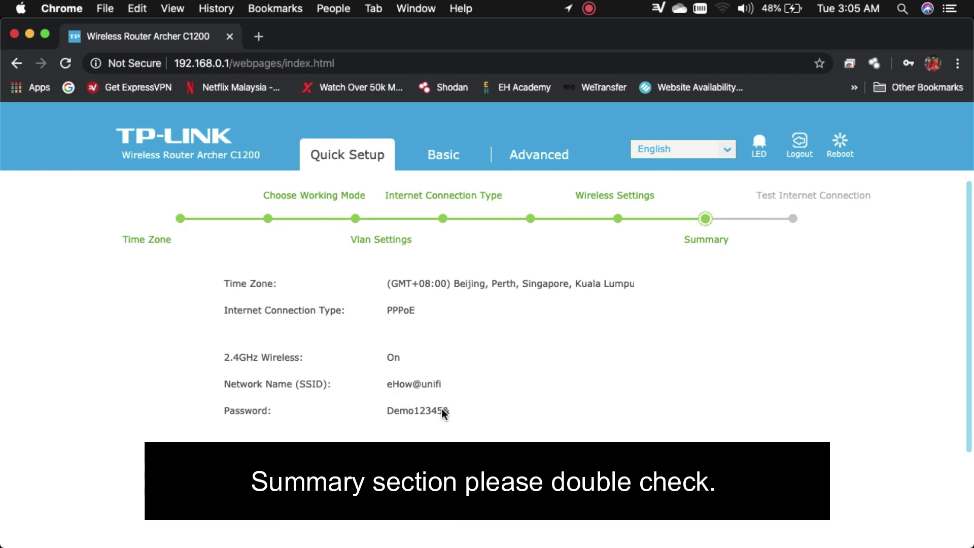
scroll(479, 461, down, 2)
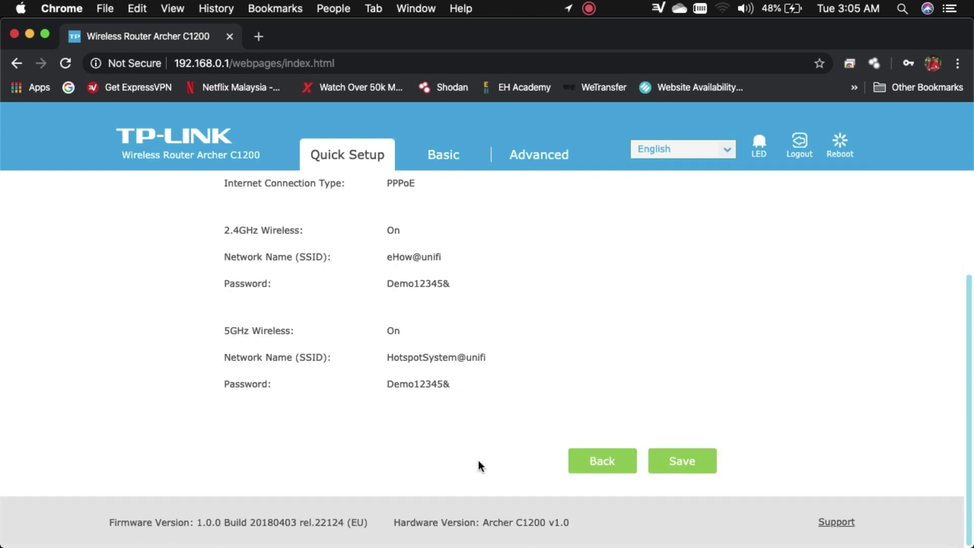
click(690, 463)
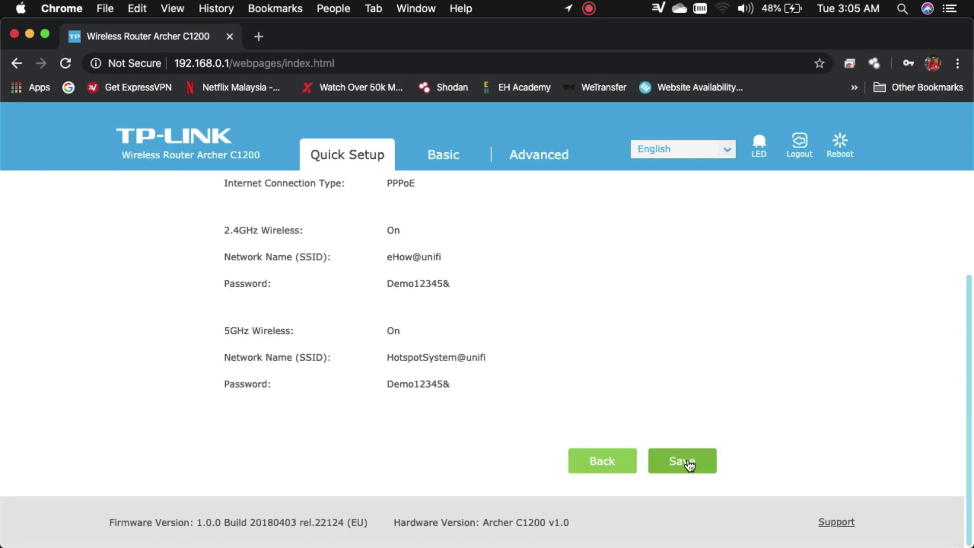
scroll(681, 378, up, 5)
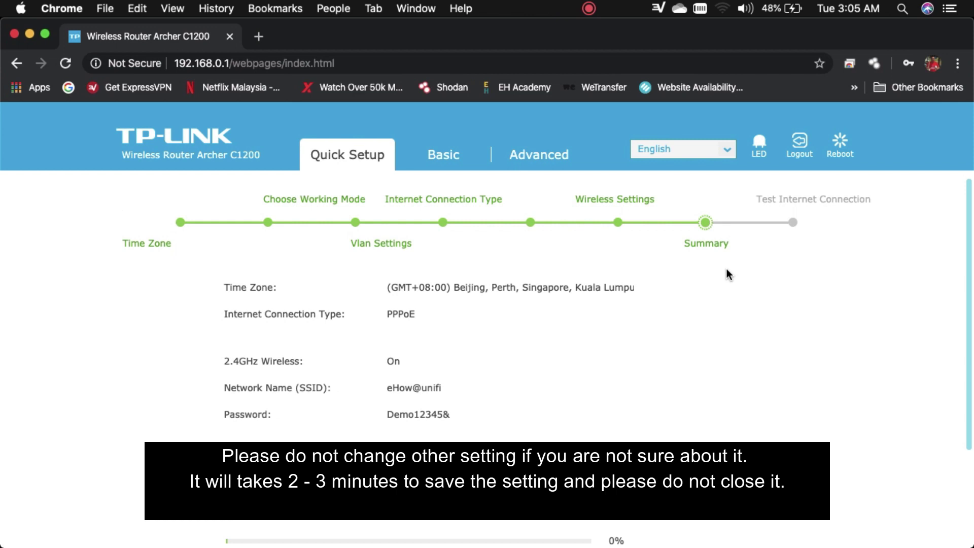
scroll(727, 270, down, 5)
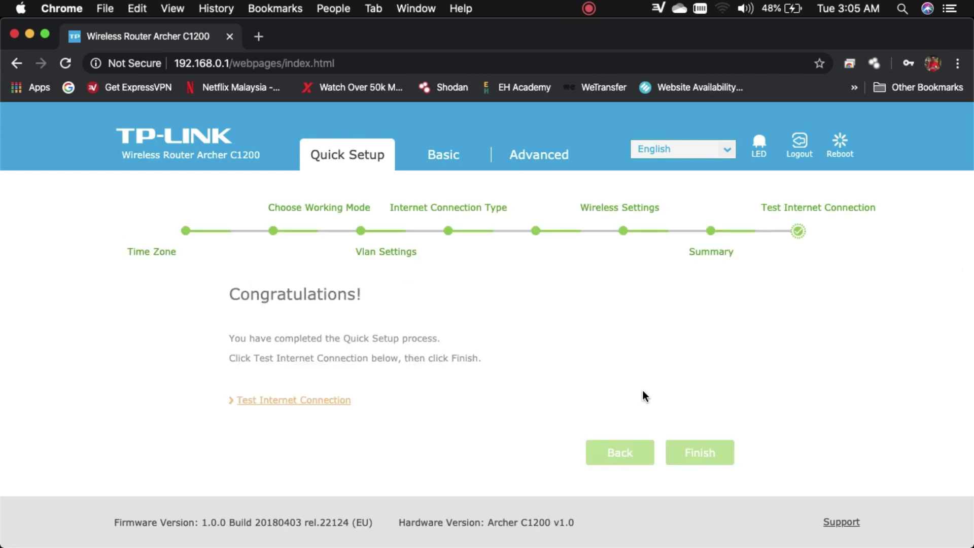
- Run the internet connection test, acknowledge the success message, and finish Quick Setup
click(306, 404)
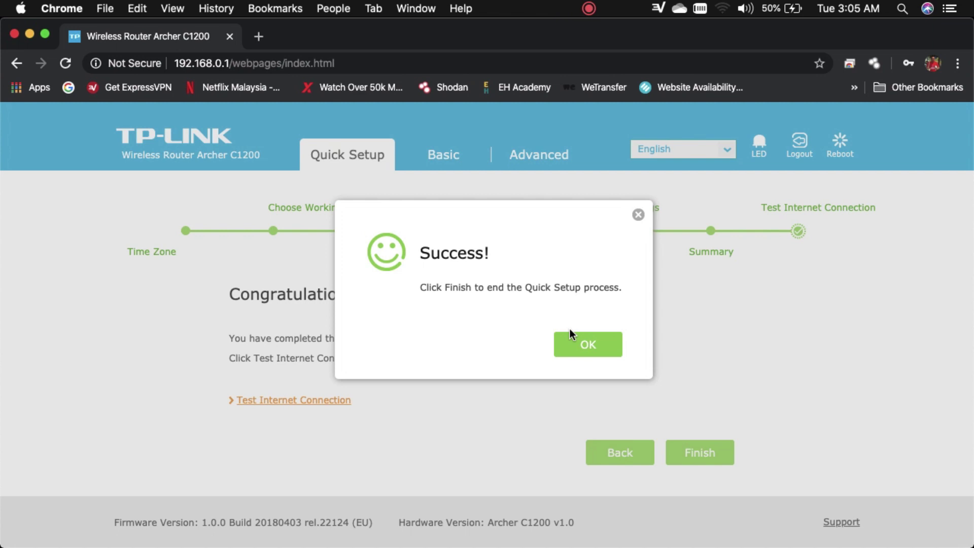
click(568, 344)
click(703, 450)
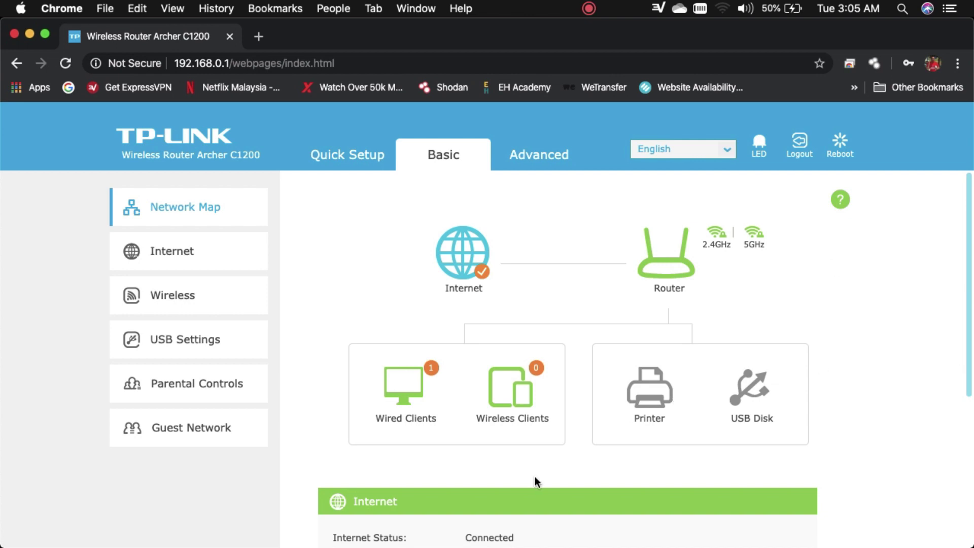
click(419, 404)
scroll(418, 404, down, 5)
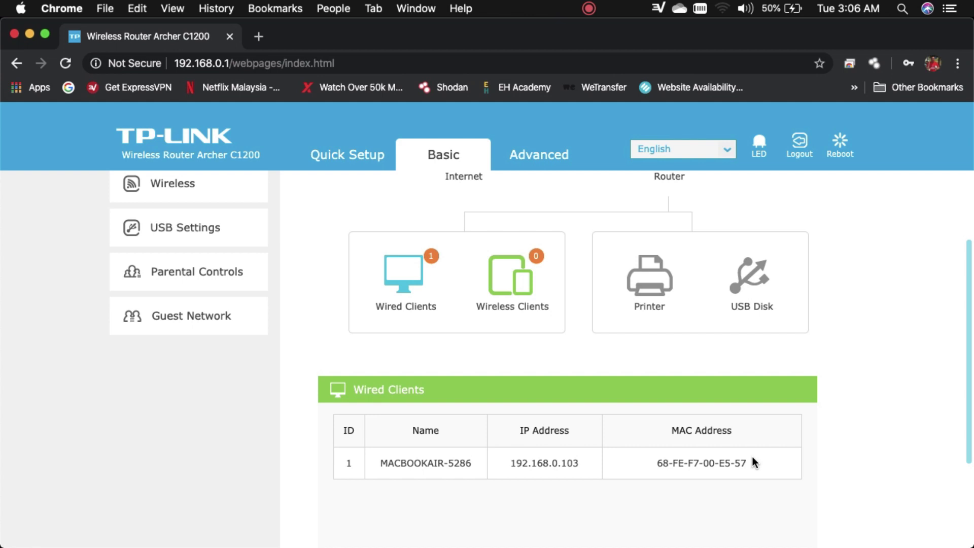
scroll(434, 453, up, 5)
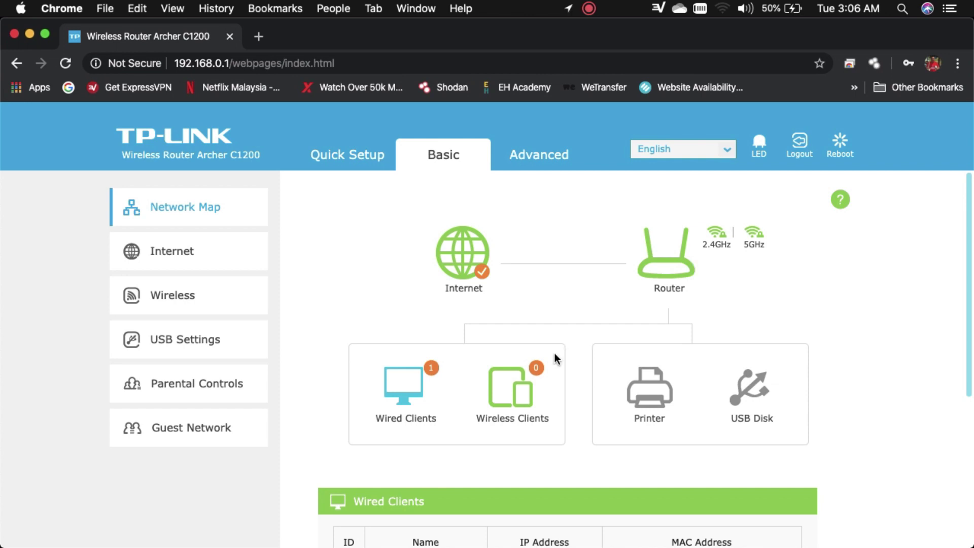
click(515, 403)
scroll(515, 404, down, 3)
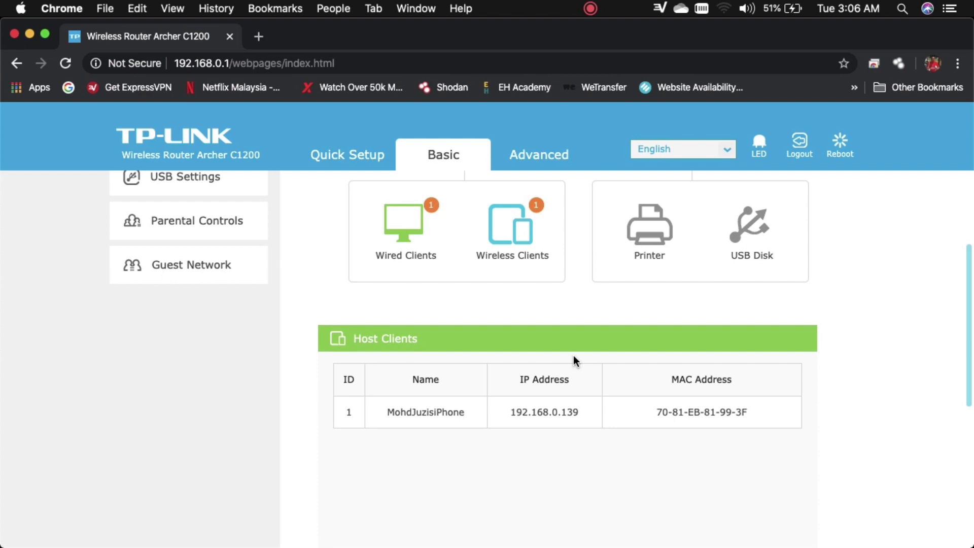
scroll(574, 356, up, 1)
click(412, 268)
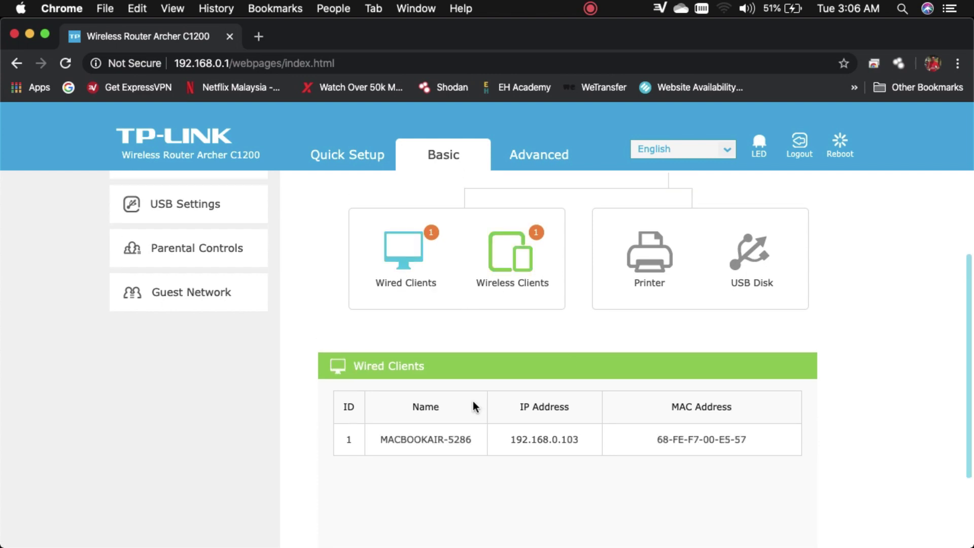